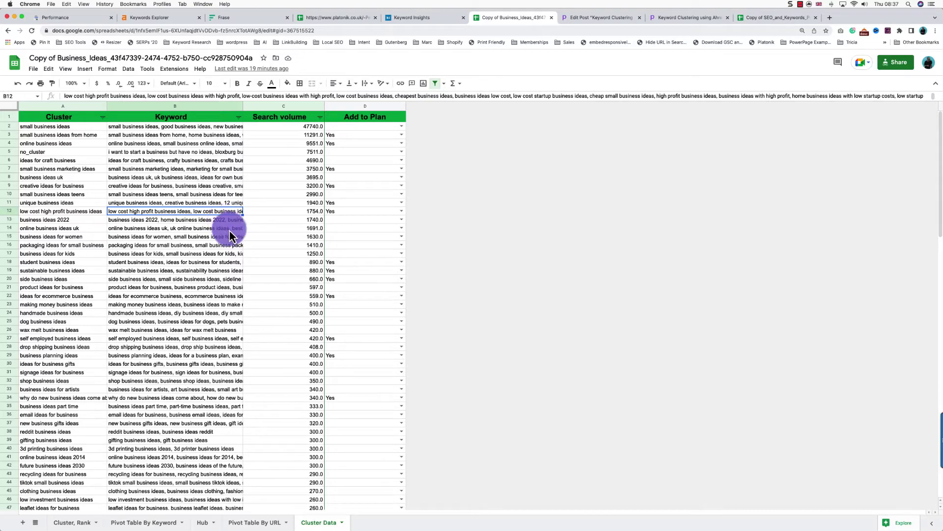
Read the keyword list of the low cost high profit business ideas cluster in row 12
click(64, 212)
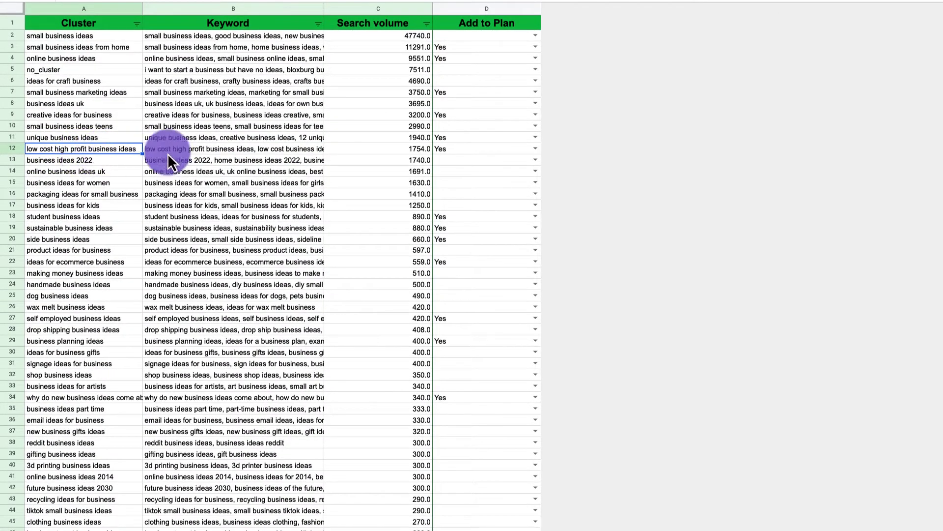
click(205, 151)
double_click(205, 151)
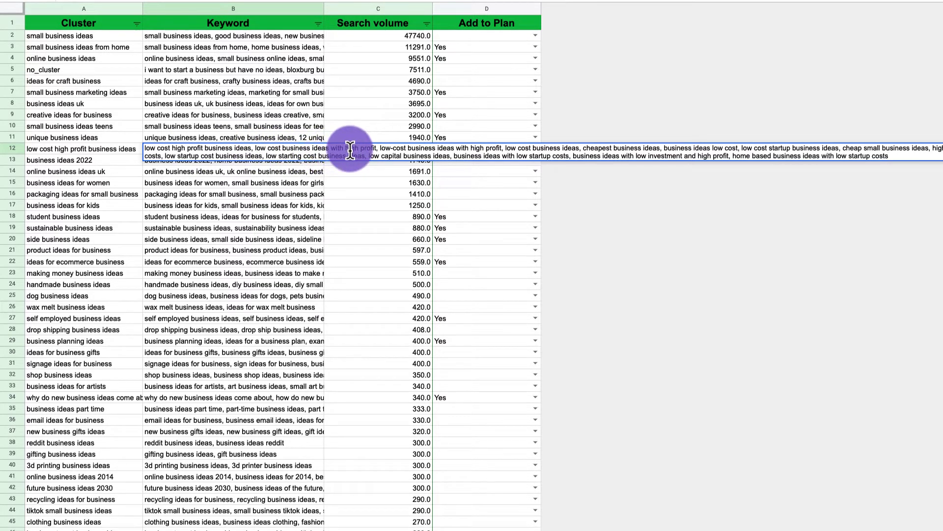
click(108, 151)
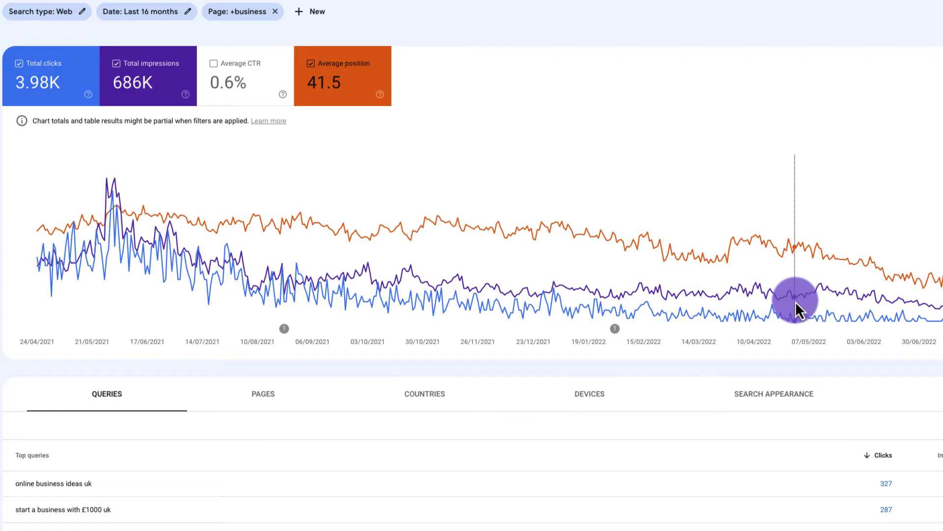
Limit the Search Console performance report to the last 28 days
click(165, 14)
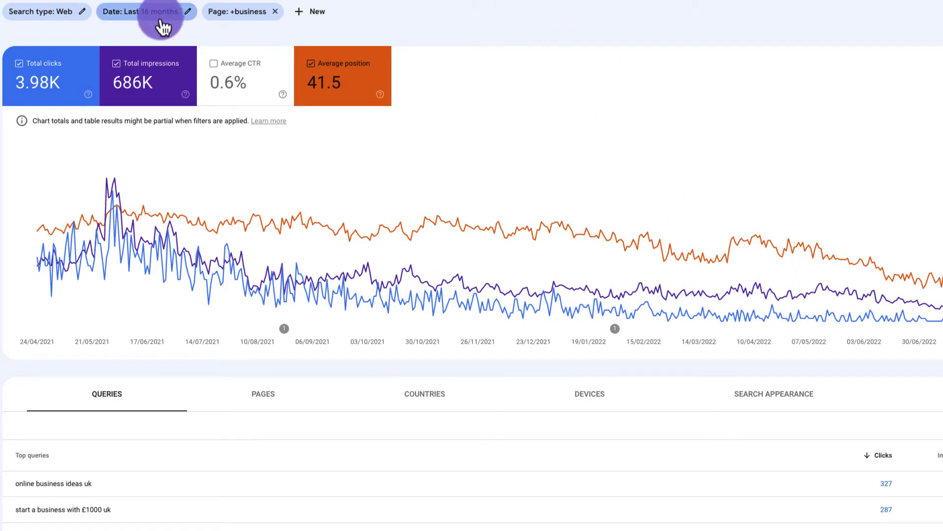
click(373, 183)
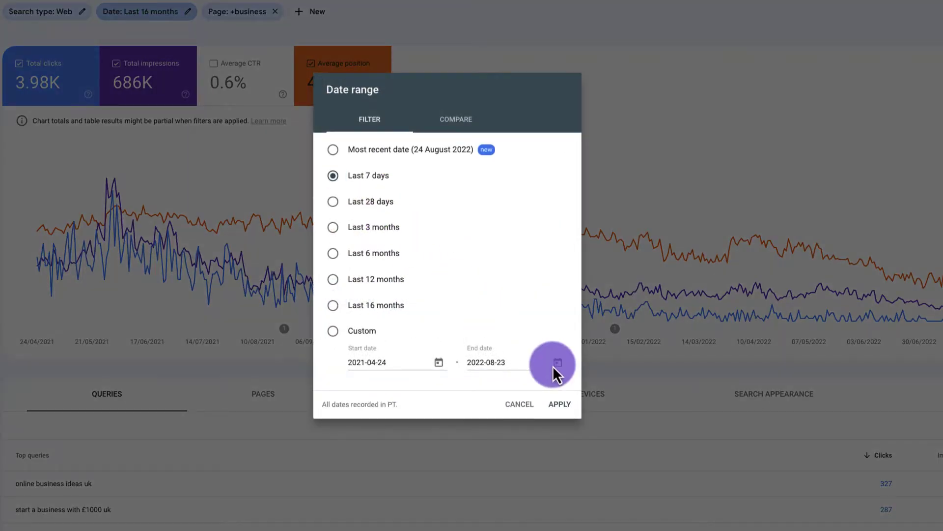
click(333, 201)
click(560, 404)
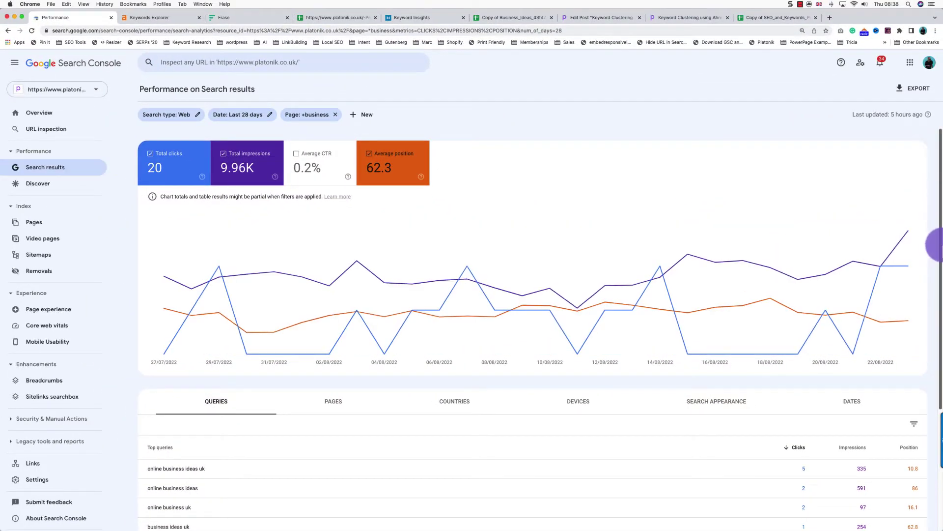
Sort the report's top queries by impressions
scroll(939, 245, down, 1)
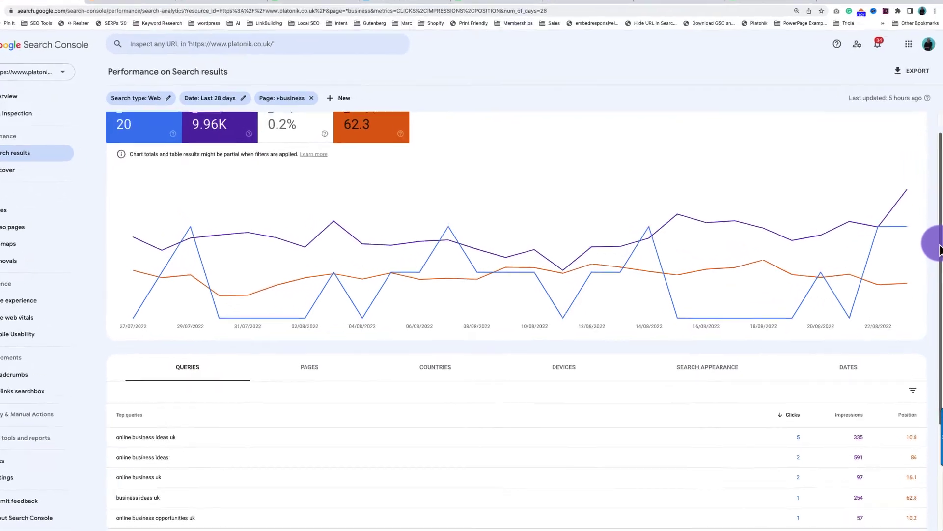
scroll(938, 249, down, 5)
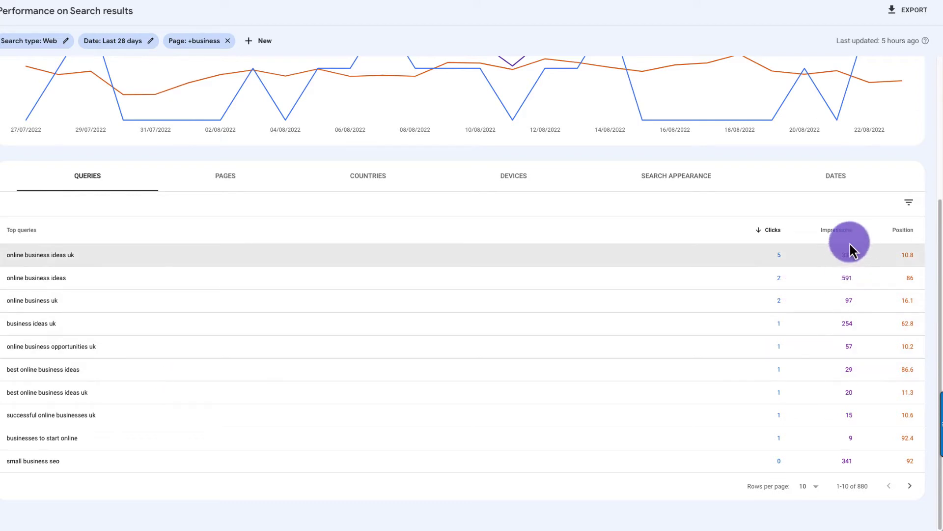
click(836, 239)
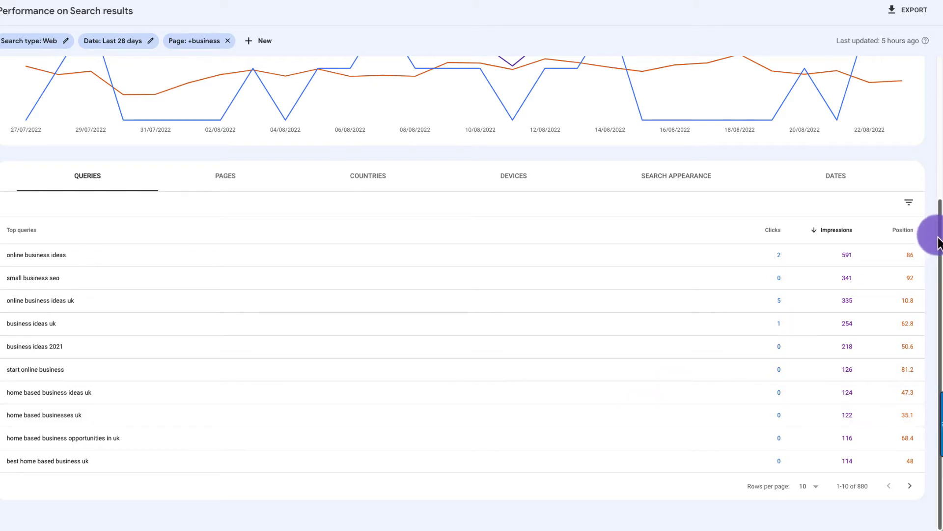
drag(928, 231, 932, 74)
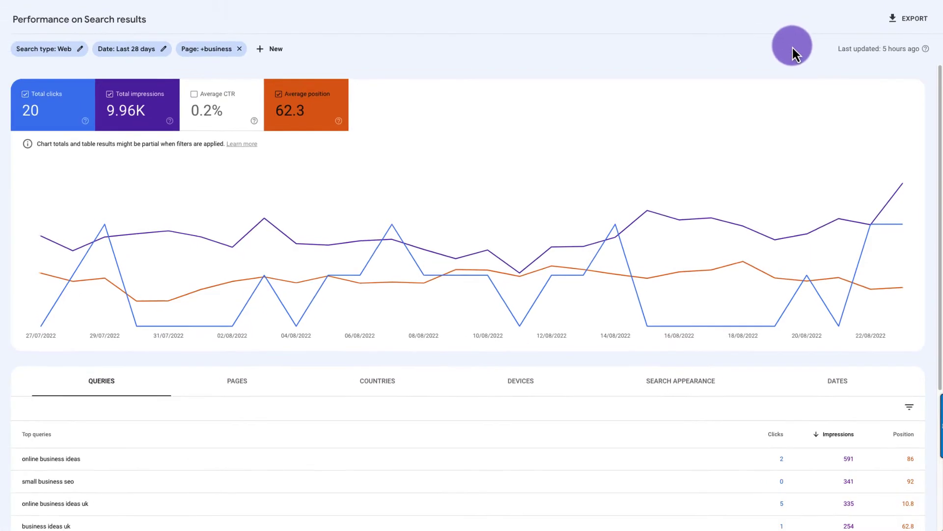
Review Ahrefs' matching terms for 'business ideas', then move on to Frase's SEO tools
click(155, 20)
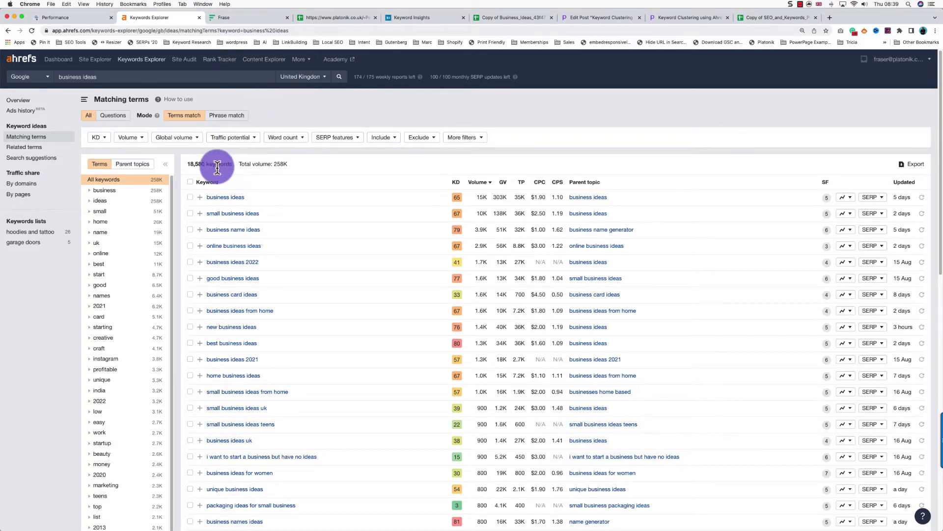
click(240, 18)
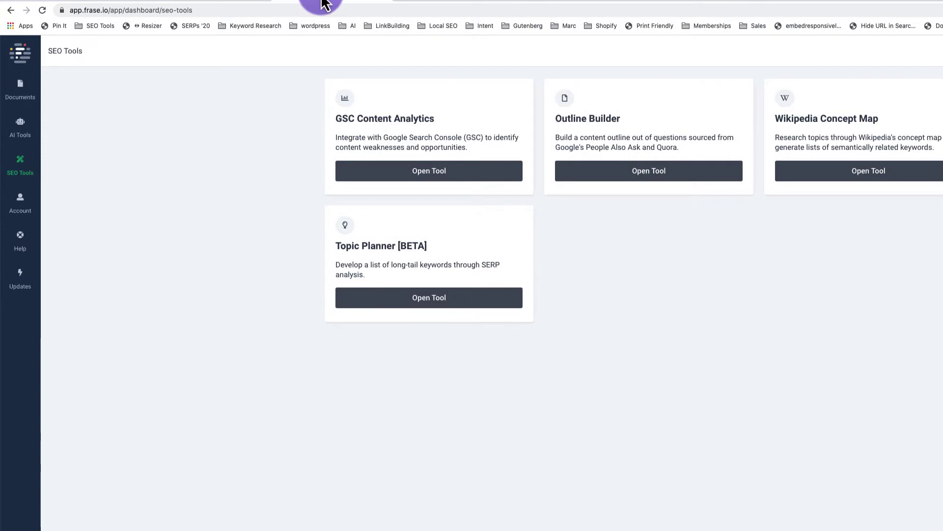
View Frase's GSC Content Analytics report, then go on to the Search Console export spreadsheet
click(440, 179)
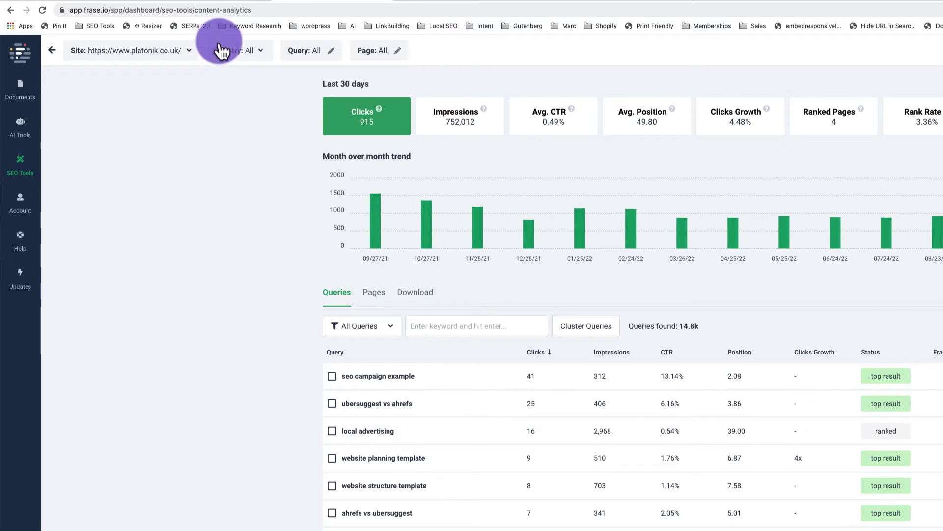
click(211, 3)
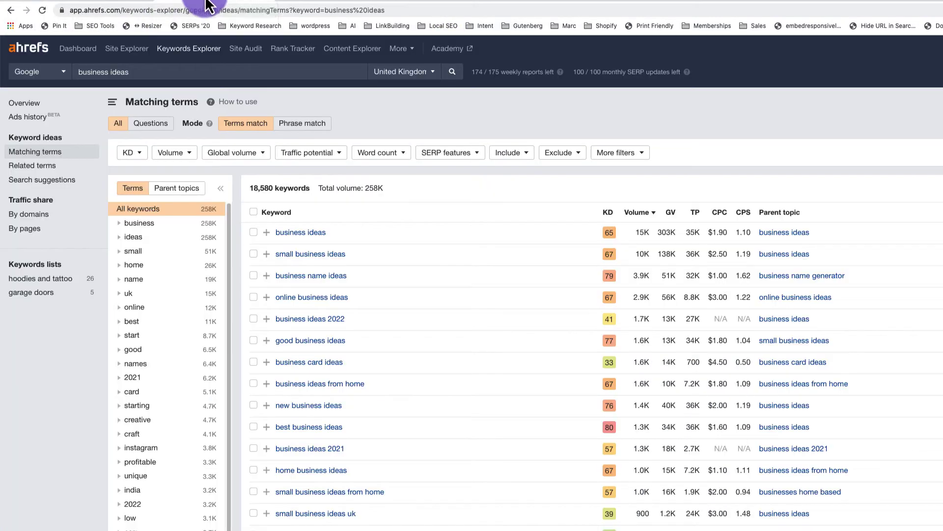
click(295, 2)
click(442, 1)
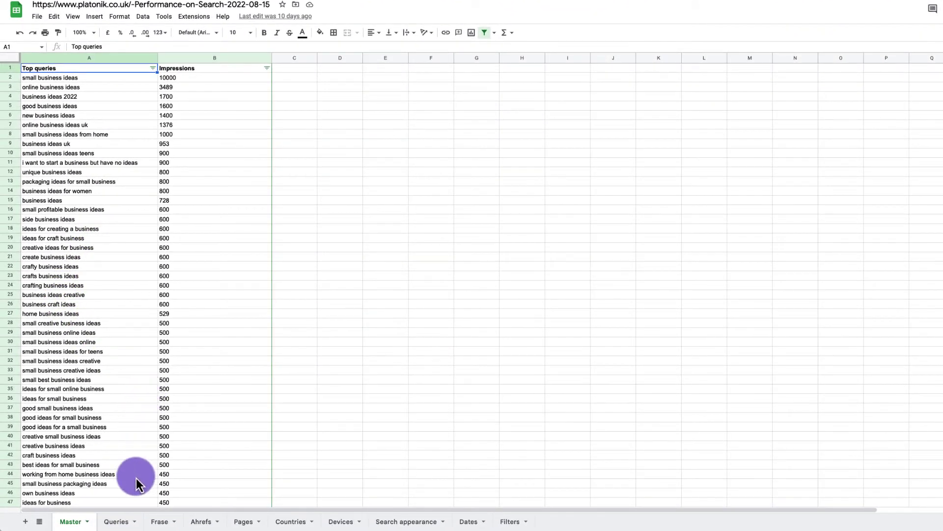
Look through the Queries, Frase and Ahrefs sheets, return to Master, and bring up File > Download
click(119, 523)
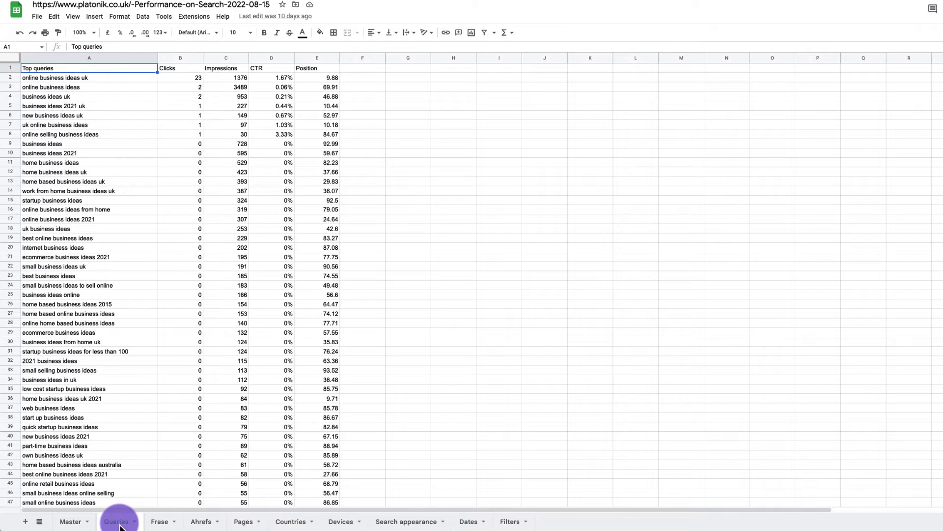
click(160, 523)
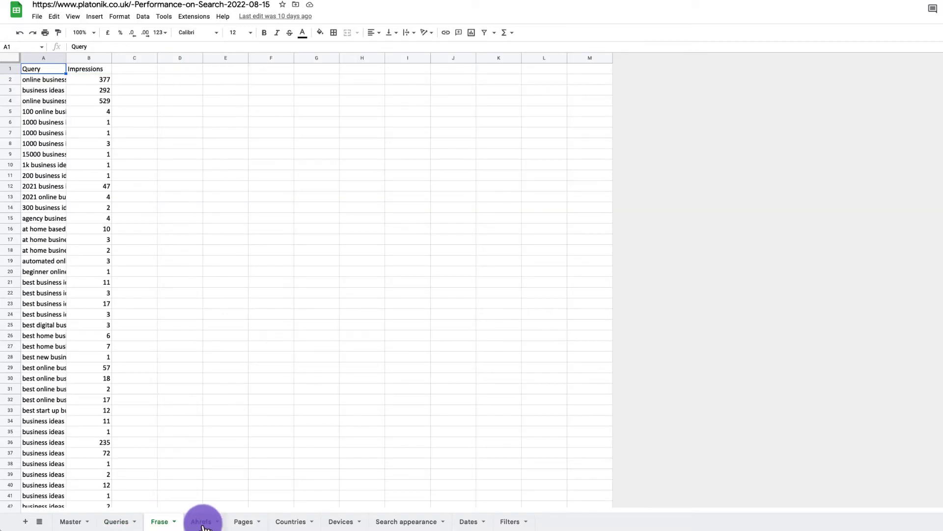
click(201, 522)
click(72, 523)
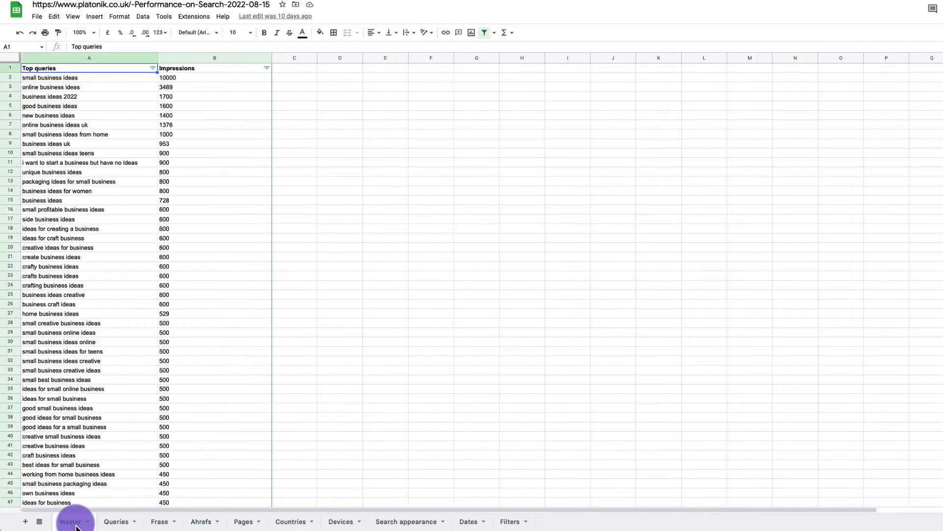
click(37, 16)
mouse_move(115, 137)
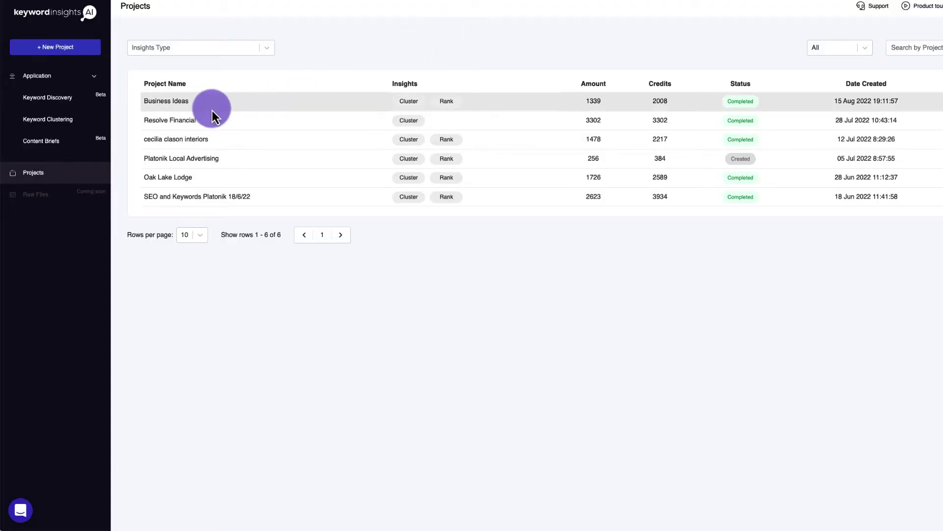
Preview the new clustering project form, then export the Business Ideas clusters to Google Sheets
click(53, 49)
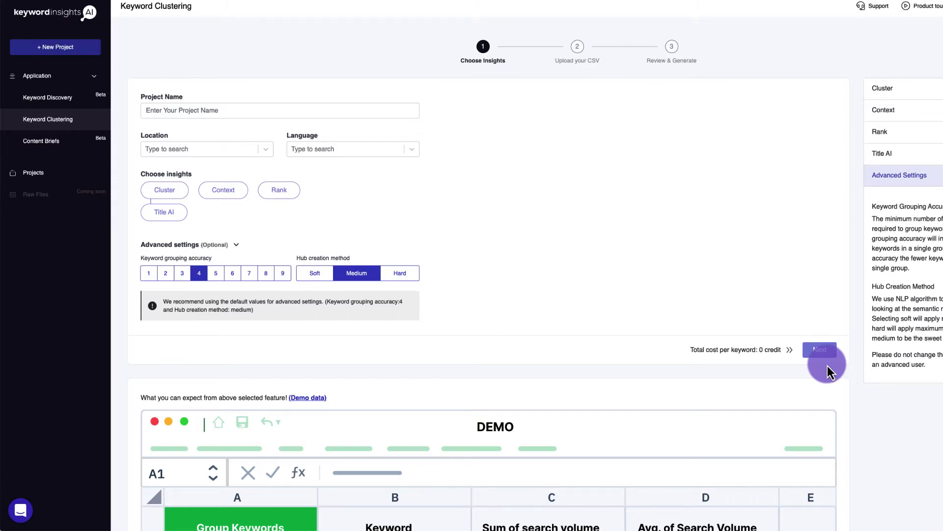
click(31, 173)
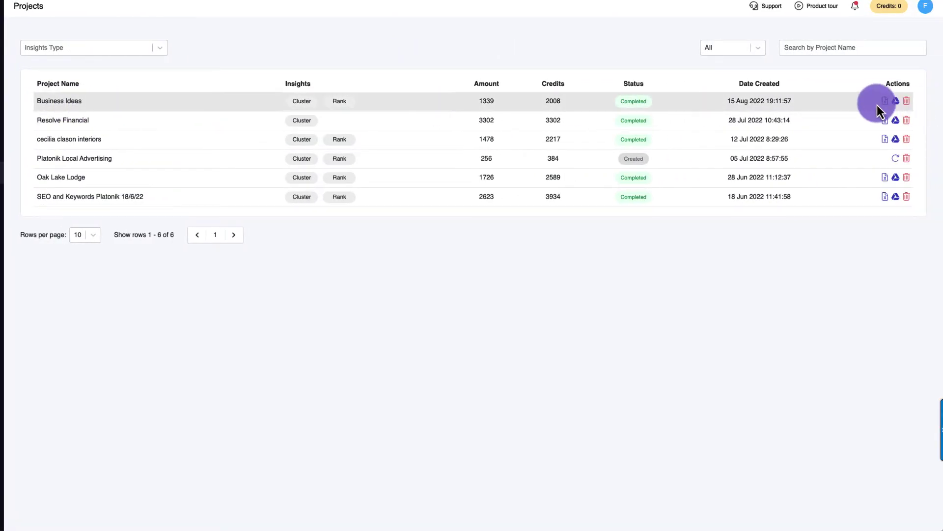
click(864, 106)
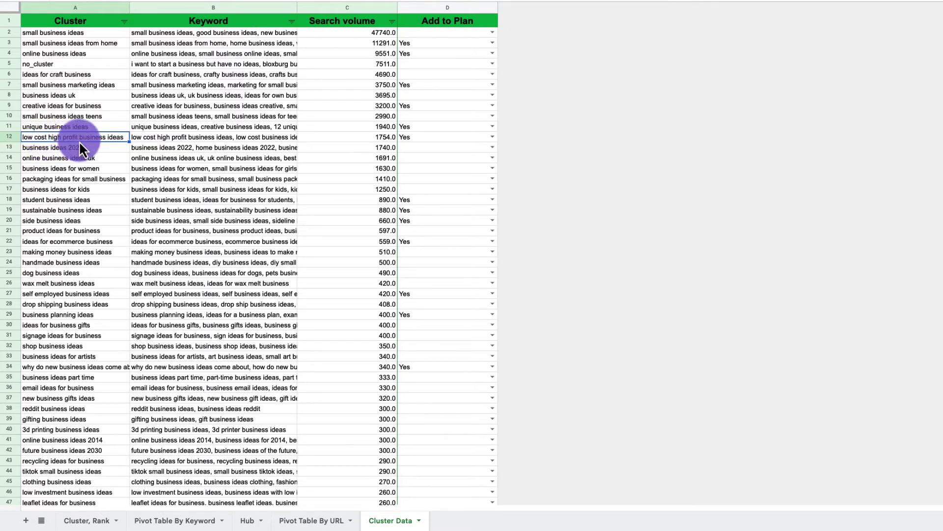
Review row 12's keywords and 1754.0 search volume, and keep its Add to Plan set to Yes
click(173, 140)
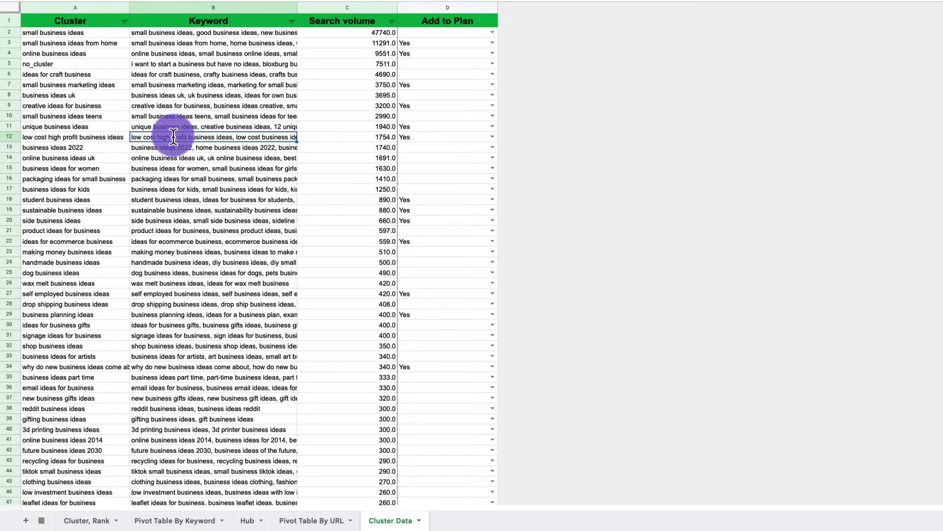
double_click(173, 137)
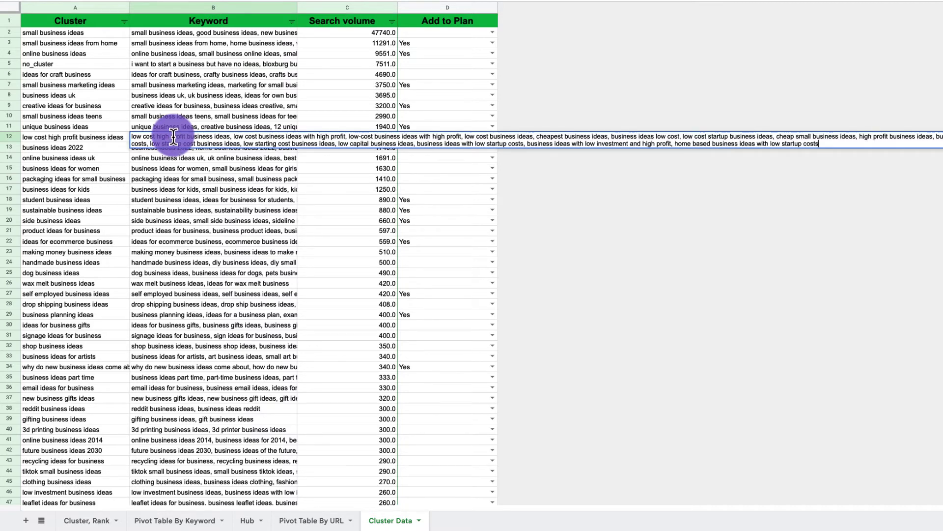
click(114, 138)
click(379, 138)
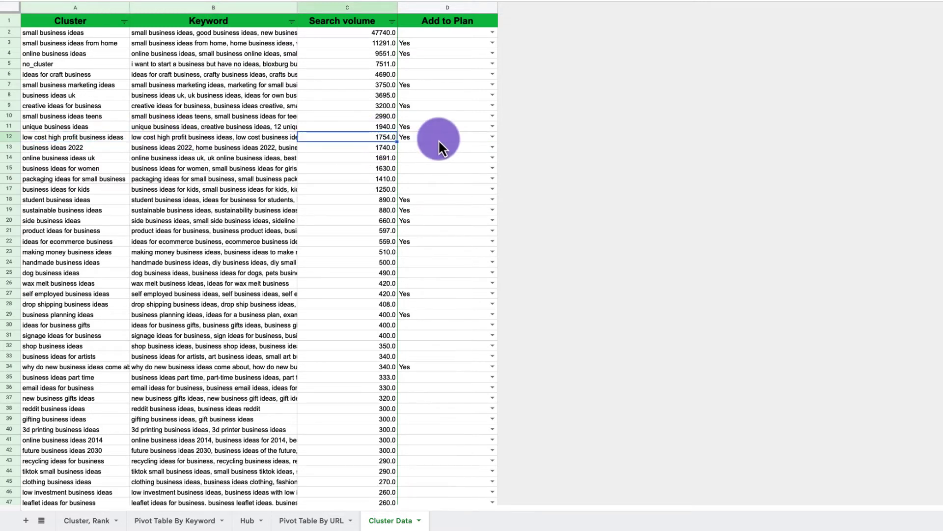
click(470, 138)
click(494, 137)
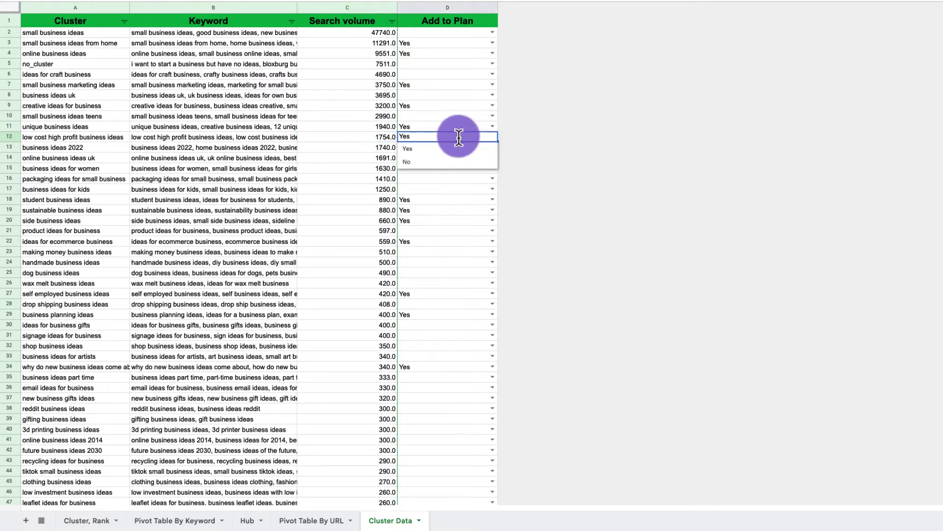
click(281, 139)
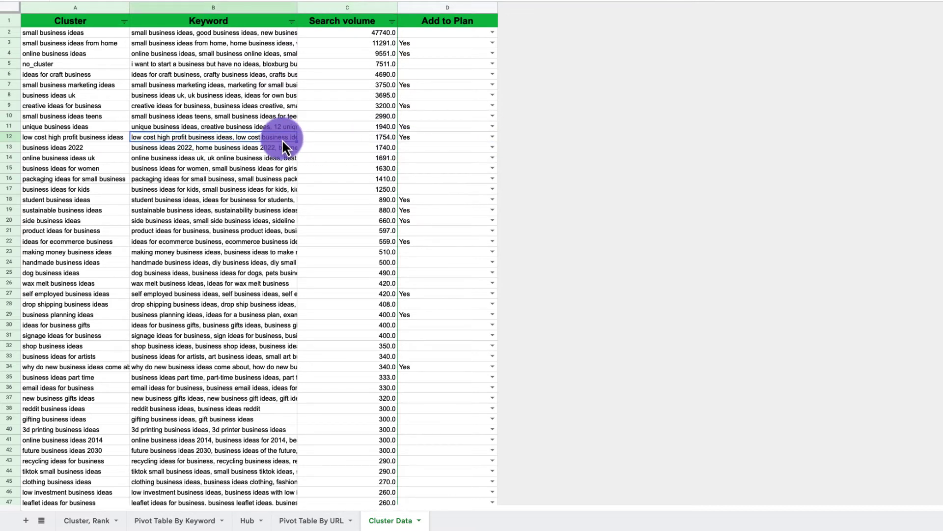
Scroll through the clusters, including home based business ideas australia, then go to the Hub sheet
click(80, 141)
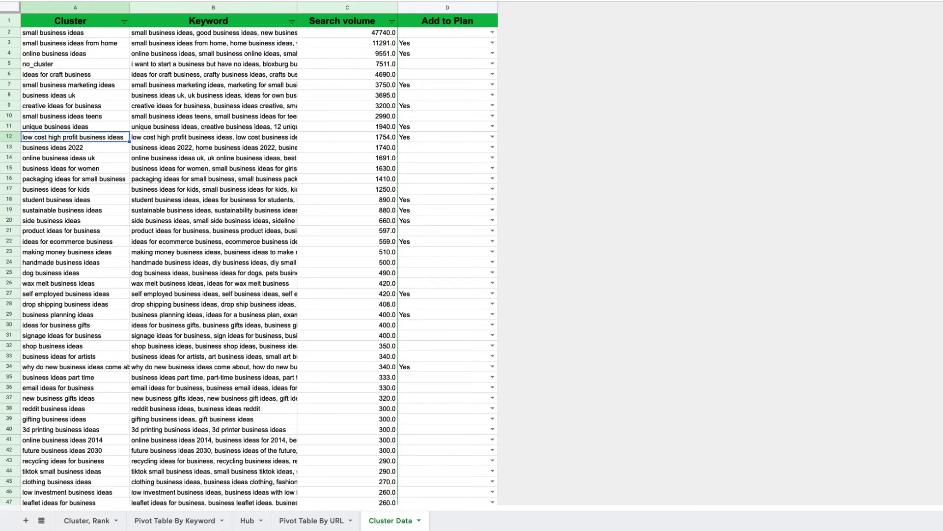
scroll(249, 261, down, 20)
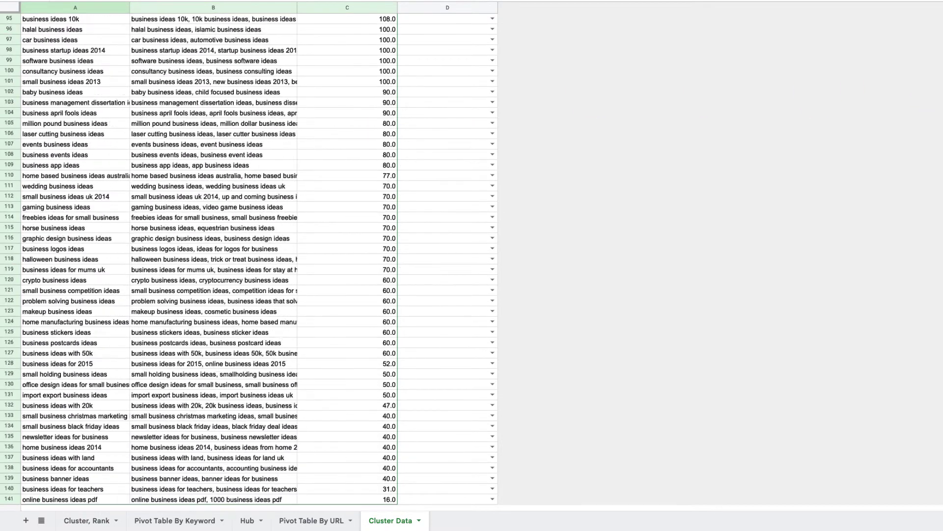
scroll(249, 260, down, 2)
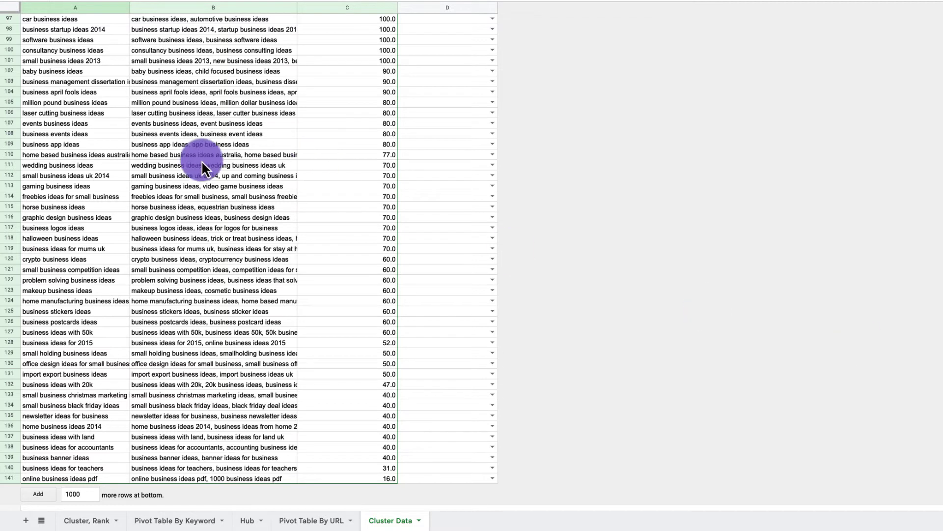
click(95, 158)
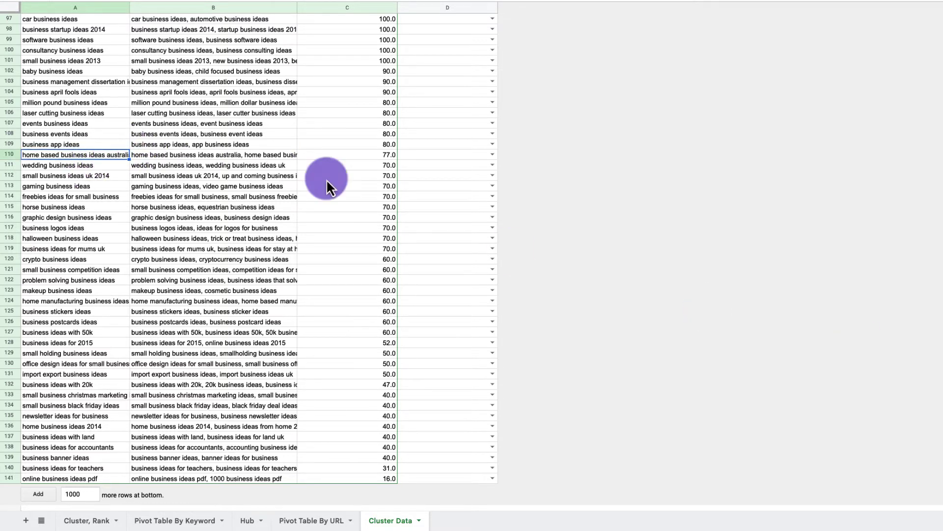
scroll(249, 260, up, 20)
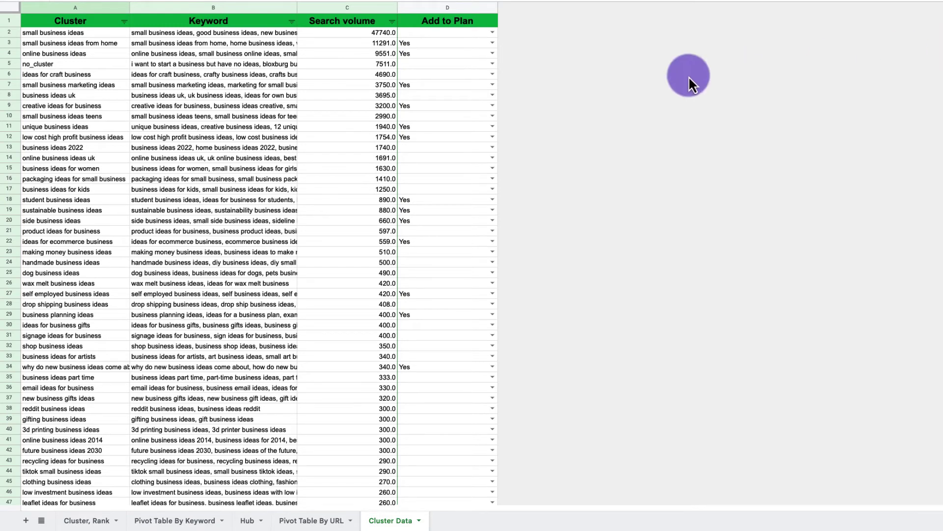
click(247, 521)
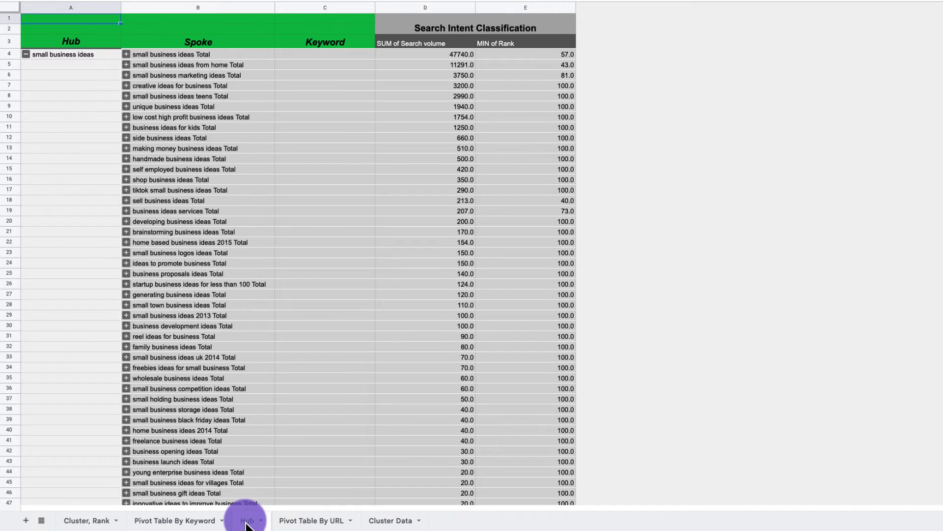
Collapse all Hub groups to their totals and widen column A to fit hub names
click(247, 520)
click(49, 104)
right_click(27, 55)
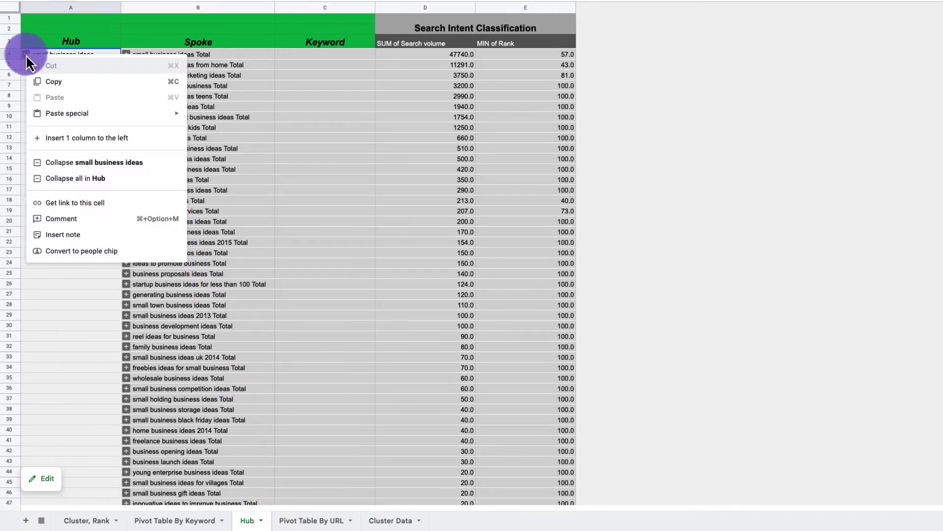
click(37, 178)
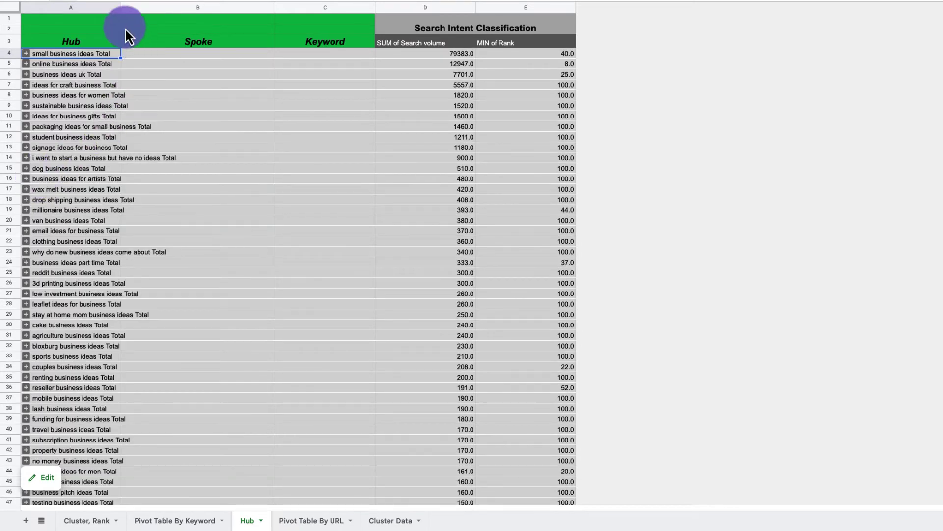
drag(122, 7, 192, 7)
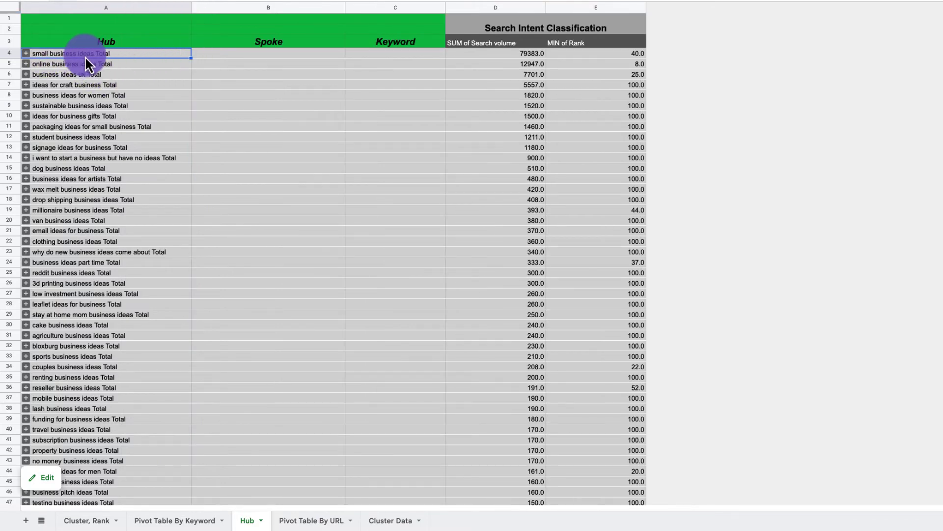
click(26, 54)
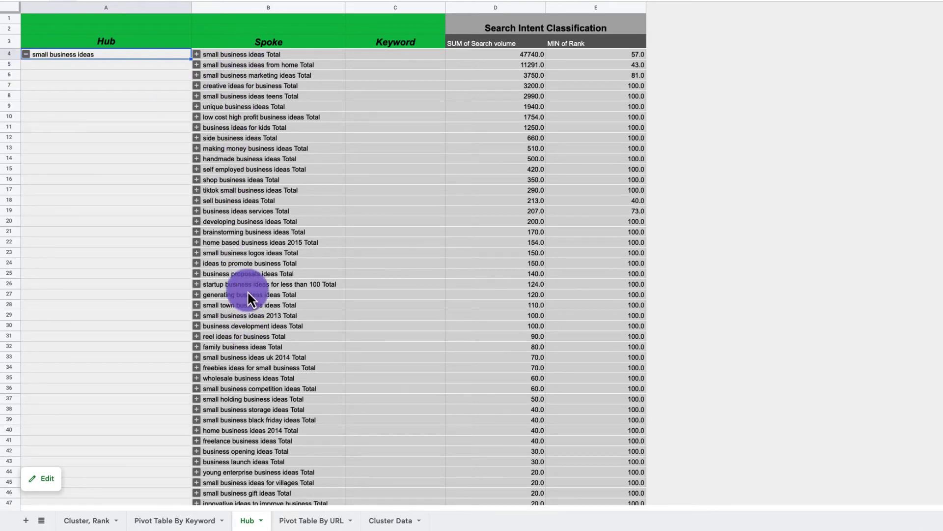
click(26, 54)
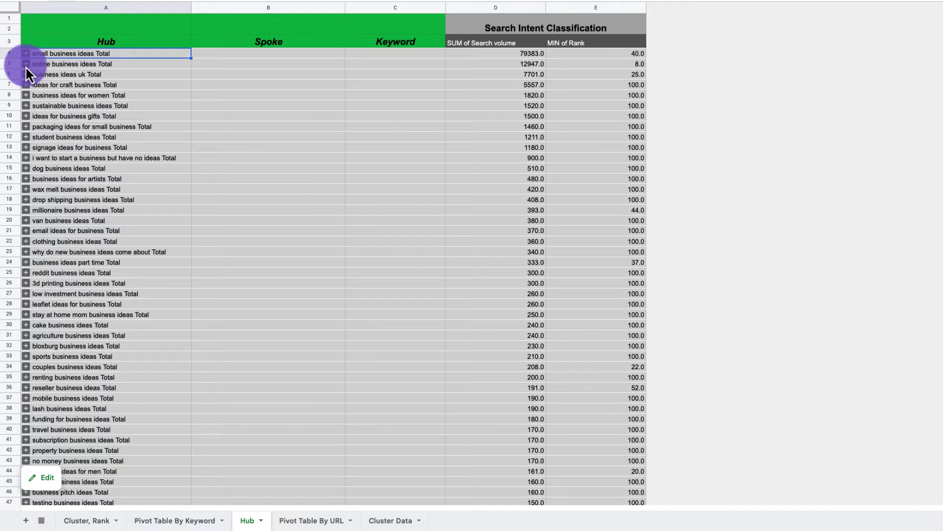
Expand and collapse the online, women and sustainable business ideas hubs to inspect their spokes
click(25, 64)
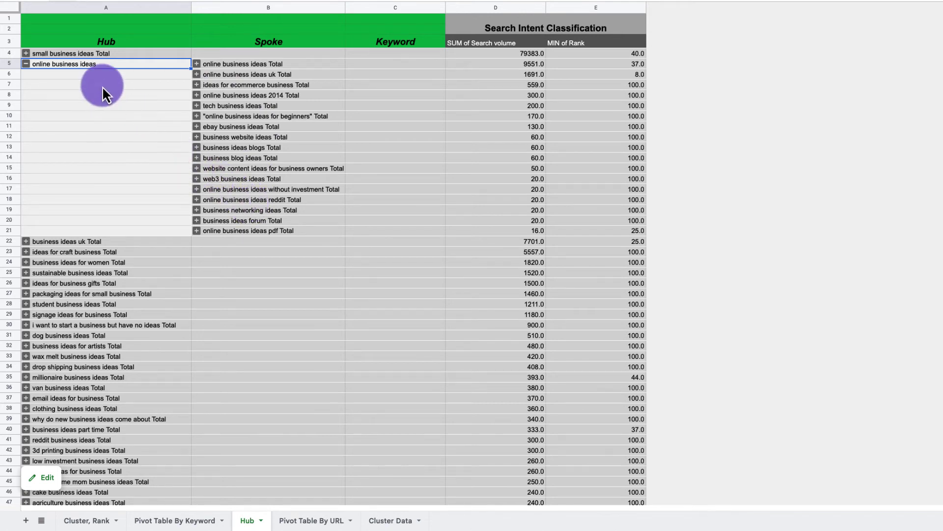
click(25, 64)
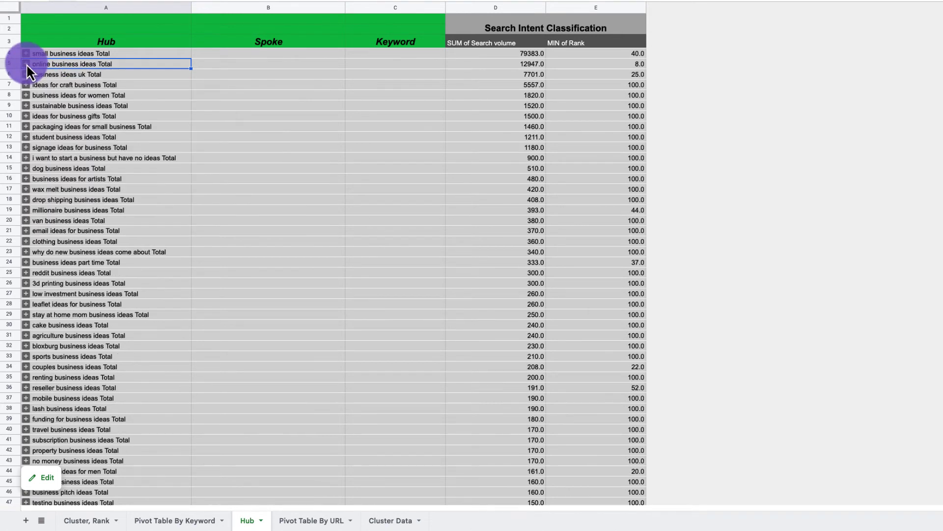
click(26, 95)
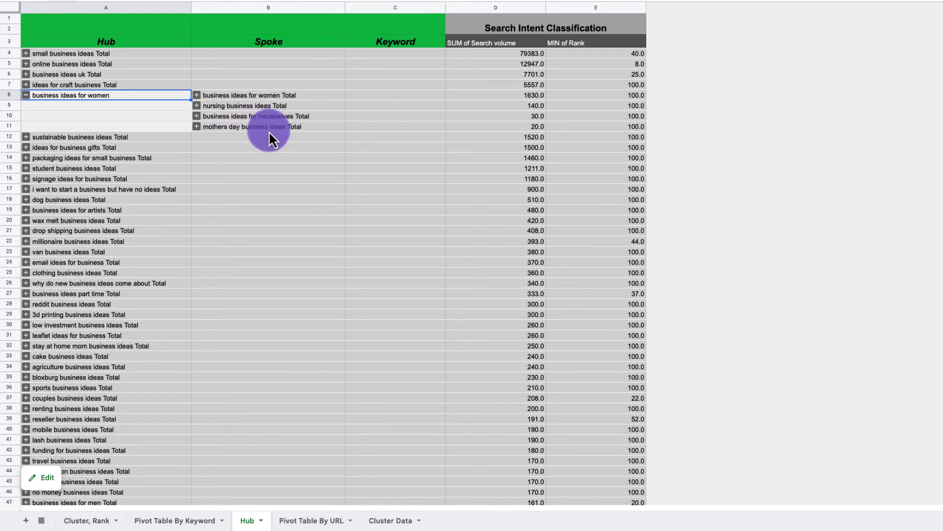
click(28, 97)
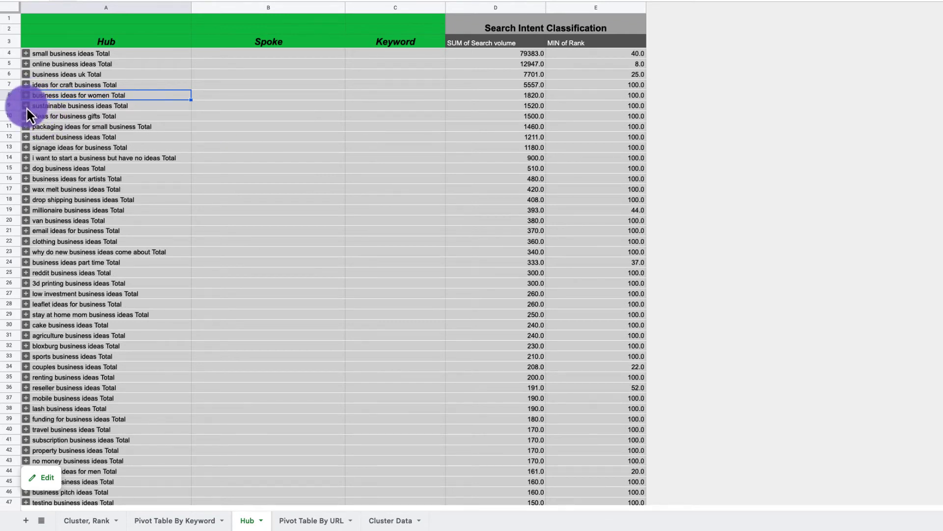
click(26, 106)
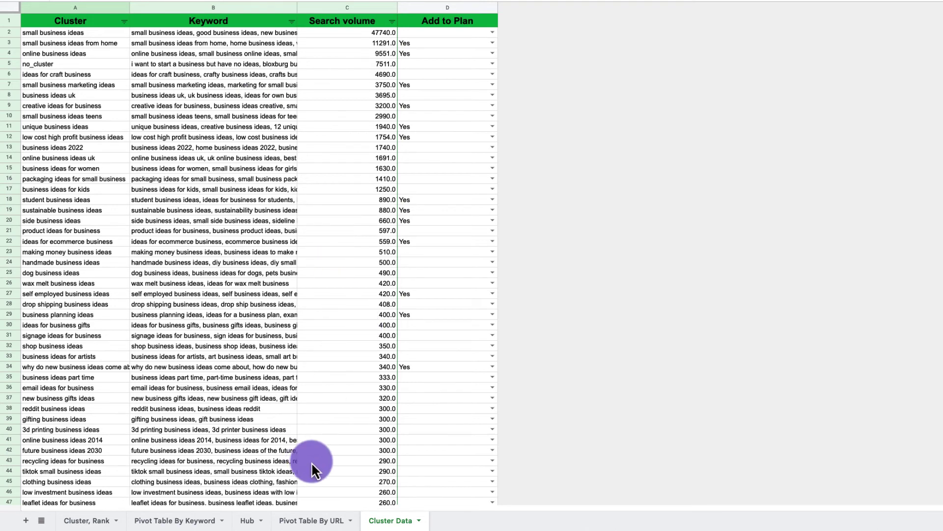
Show the SEO keyword workbook's Pivot Table By URL sheet
click(309, 520)
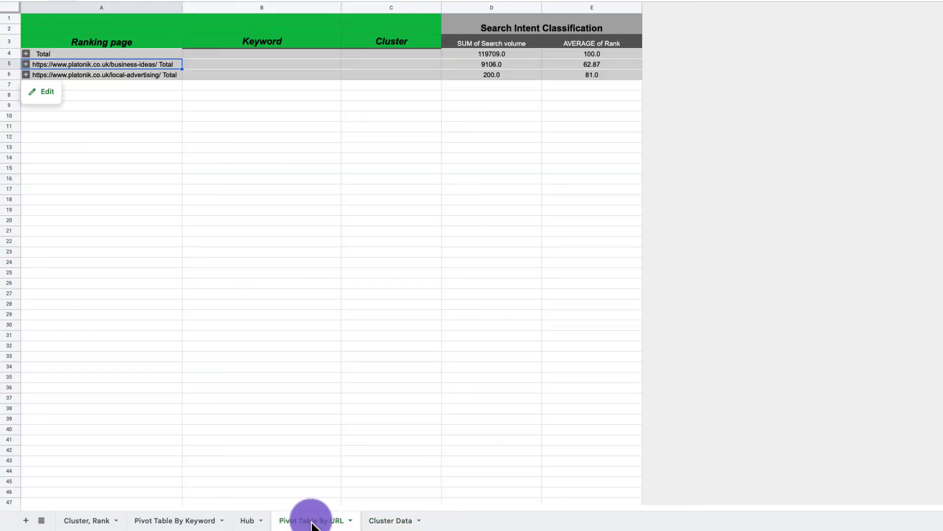
click(178, 211)
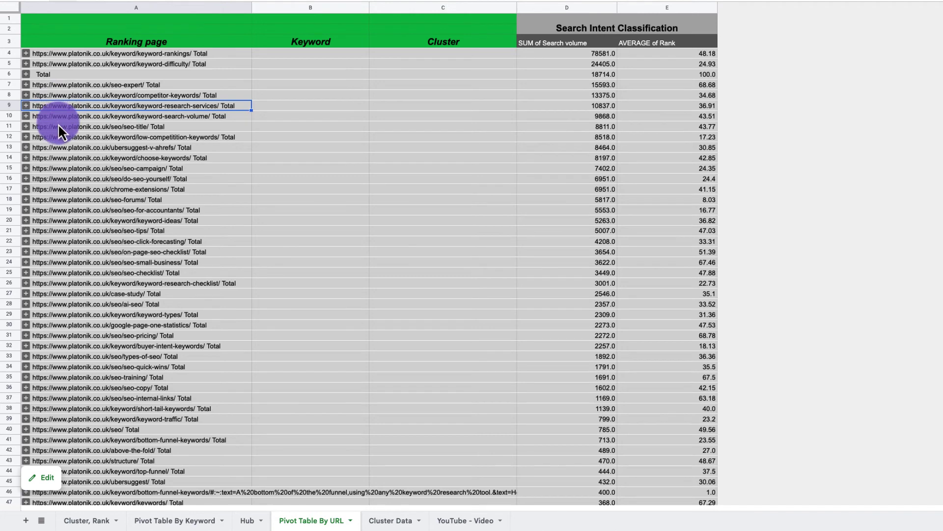
Expand the keyword-research-services URL to review its keywords, then go to Cluster Data
click(25, 105)
mouse_move(163, 109)
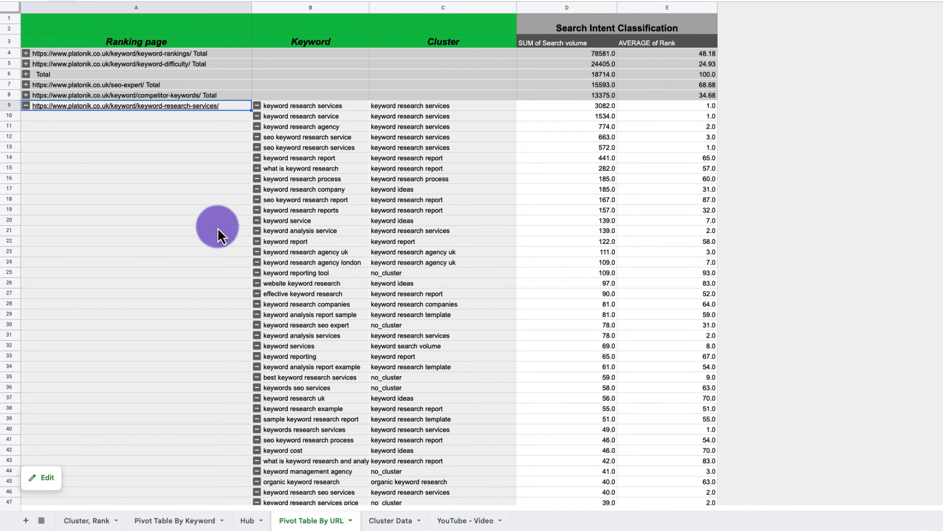
click(391, 521)
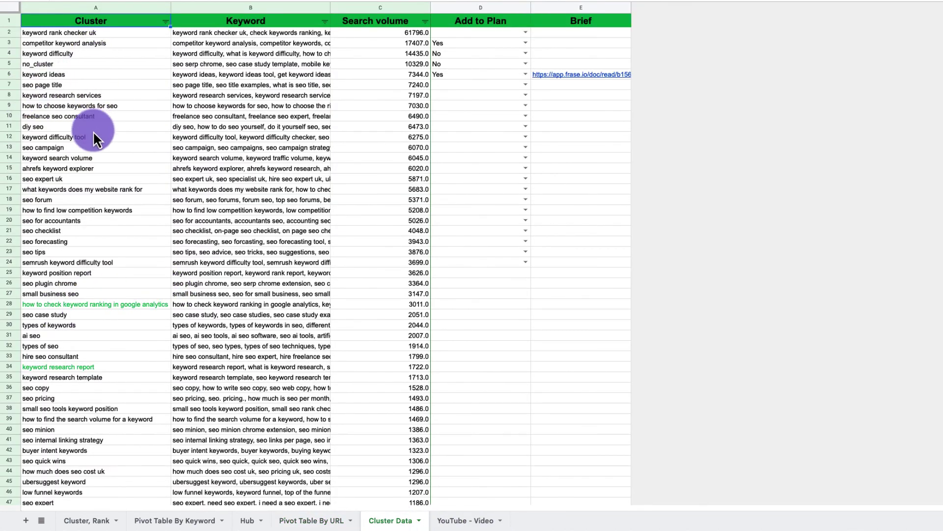
In the Pivot Table By URL sheet, expand the business-ideas page to list its keywords, clusters, volumes and ranks
click(316, 524)
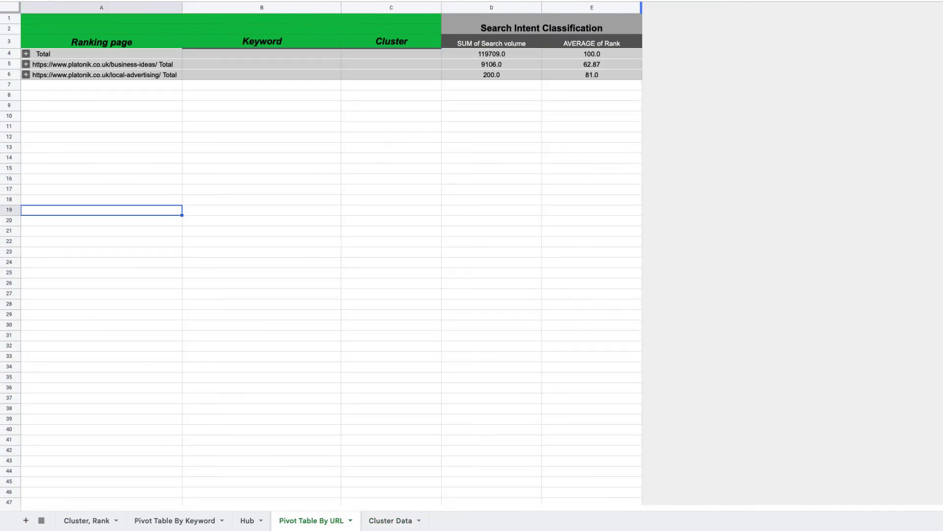
click(26, 66)
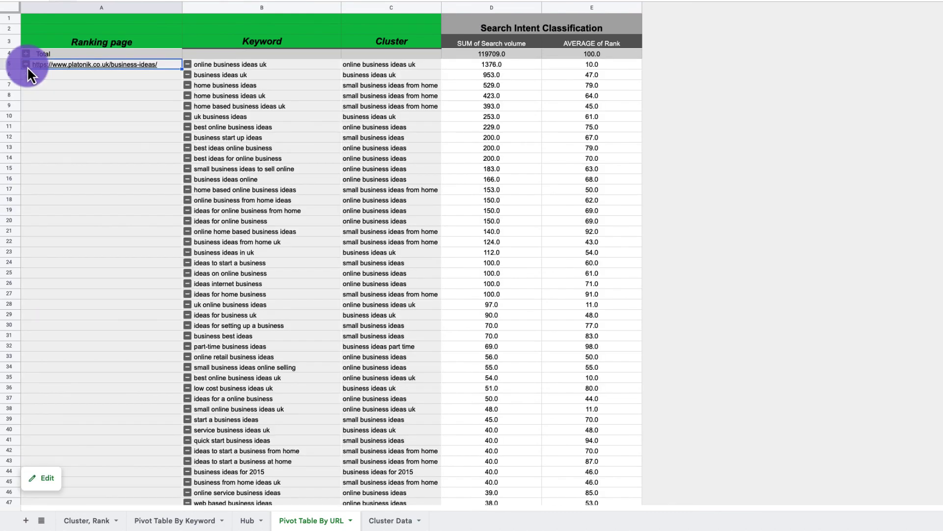